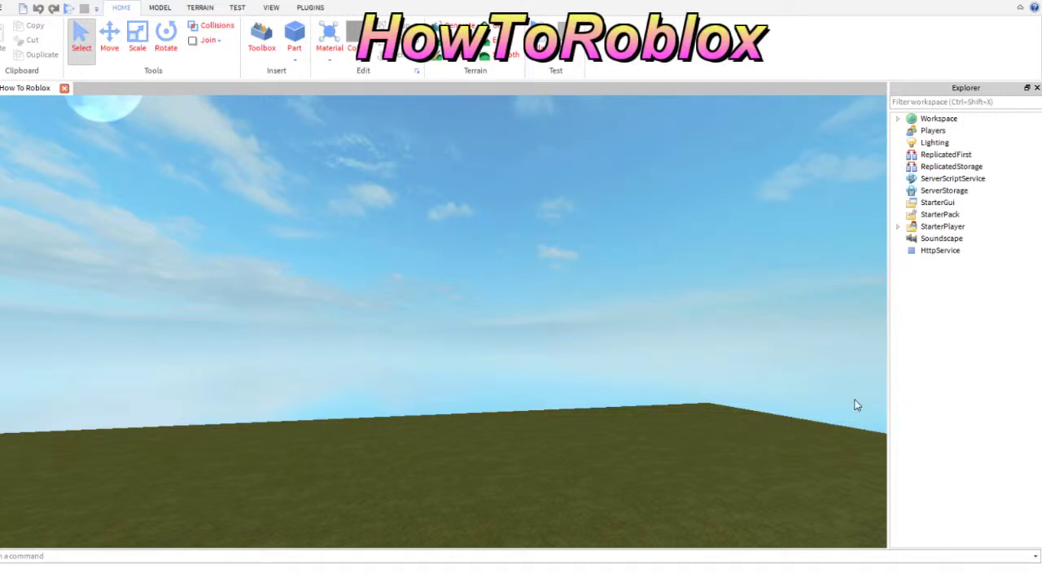
Insert the glass Door model from the Toolbox onto the baseplate
{"action": "right_click_drag", "start_coordinate": [856, 404], "coordinate": [466, 290]}
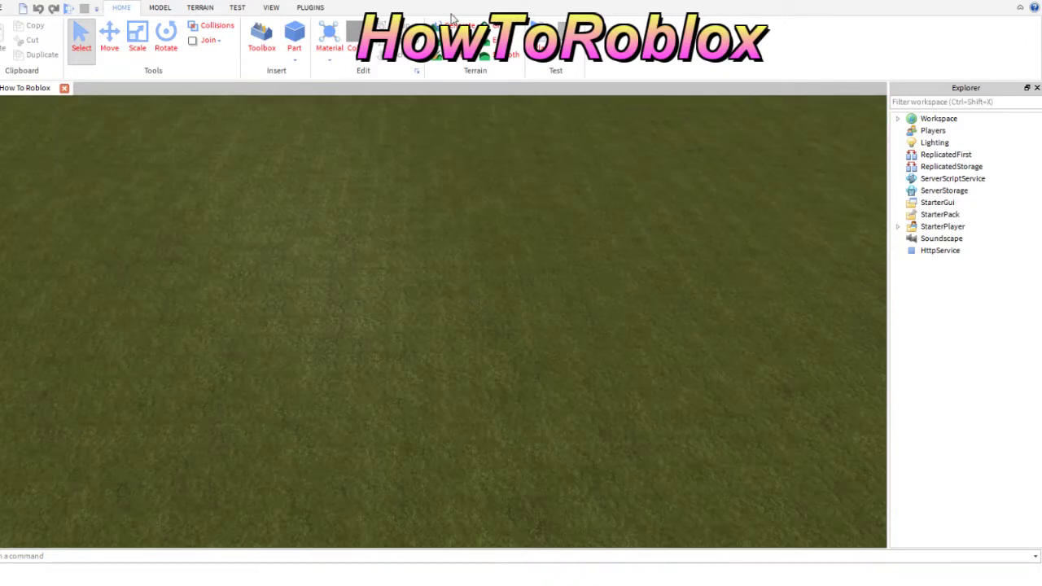
{"action": "right_click_drag", "start_coordinate": [711, 235], "coordinate": [659, 262]}
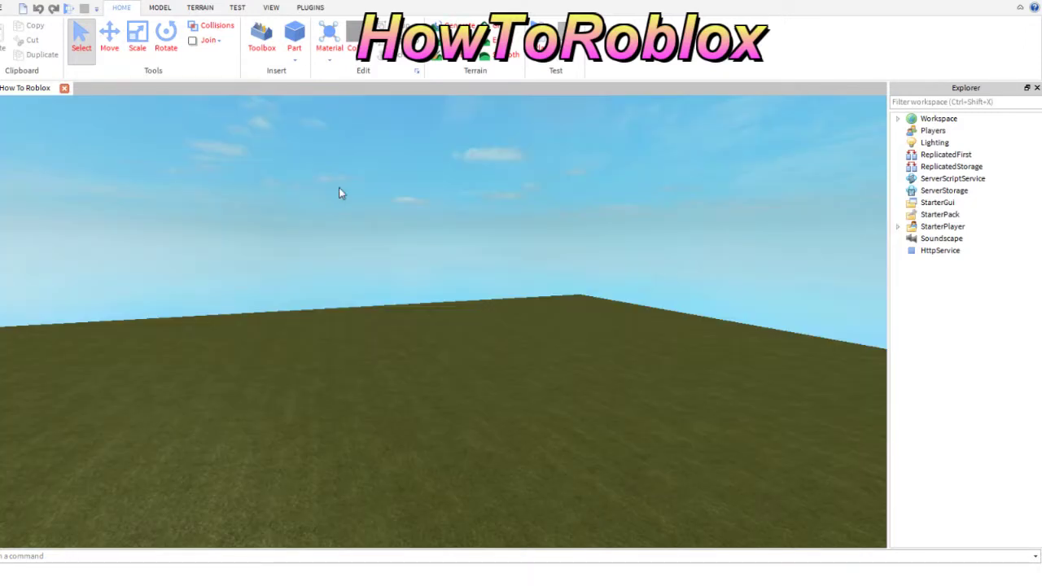
{"action": "left_click", "coordinate": [259, 52]}
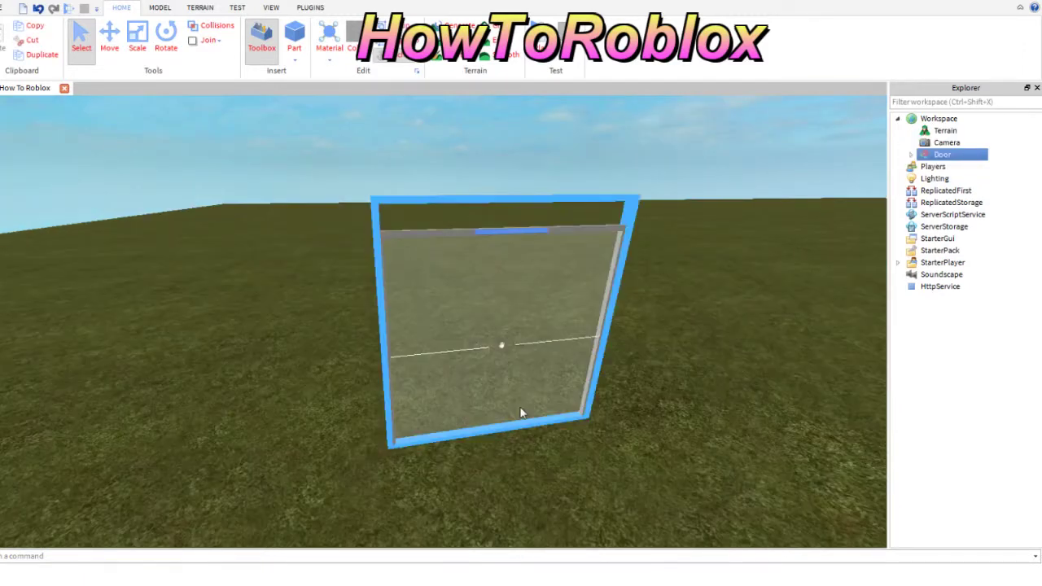
Expand Door and its Mastery folder in the Explorer to reveal the Settings script
{"action": "left_click", "coordinate": [623, 349]}
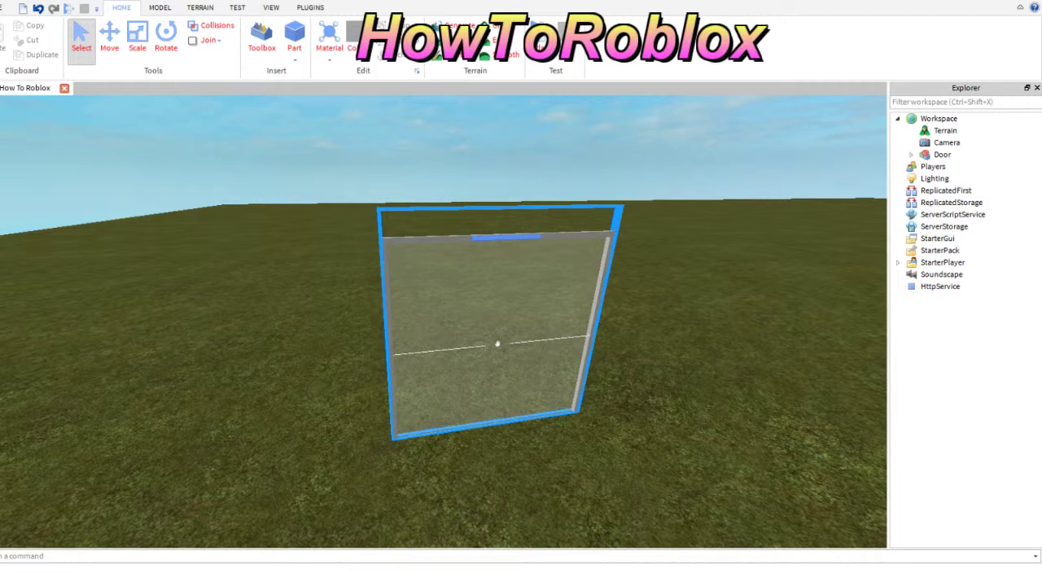
{"action": "left_click", "coordinate": [920, 156]}
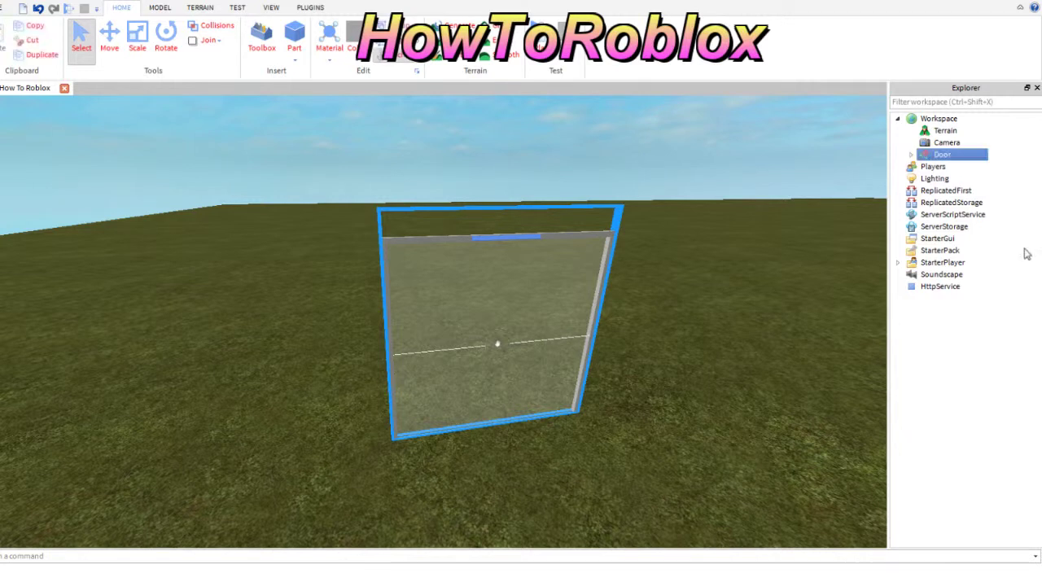
{"action": "left_click", "coordinate": [911, 155]}
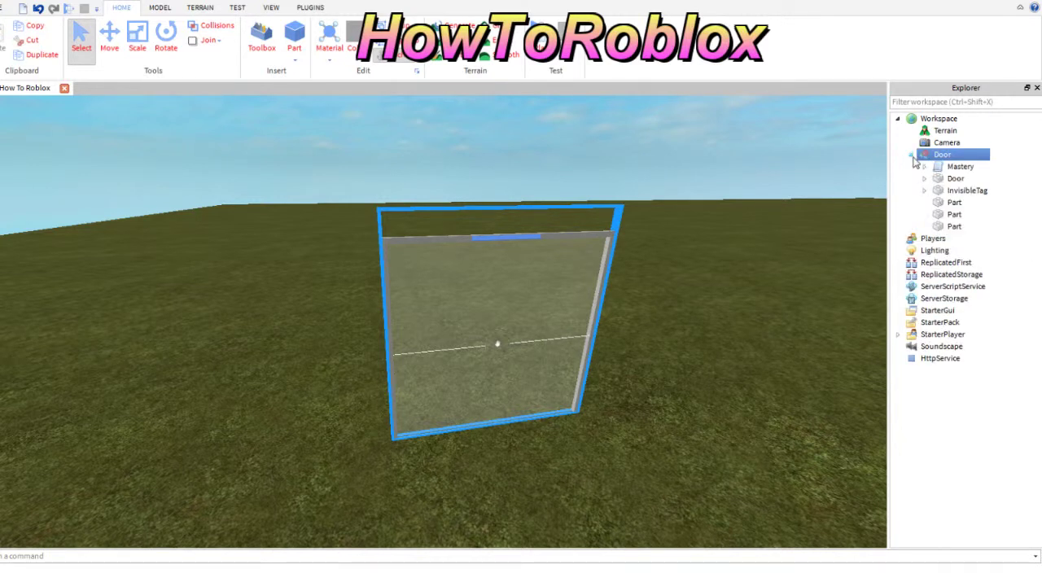
{"action": "left_click", "coordinate": [924, 166]}
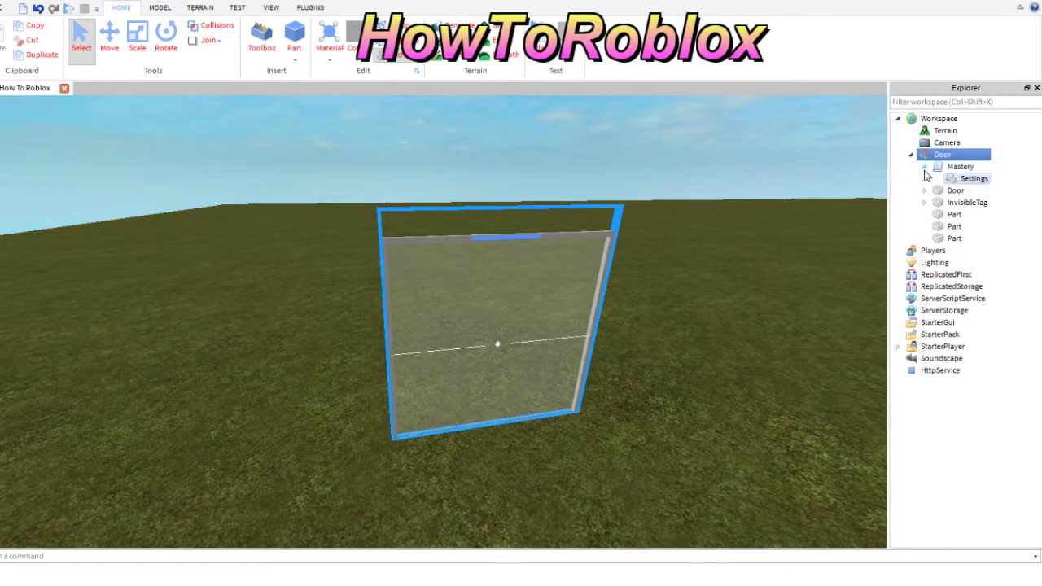
Open the door's Settings script, showing GroupId 1155669 and RankName "Everyone"
{"action": "double_click", "coordinate": [974, 179]}
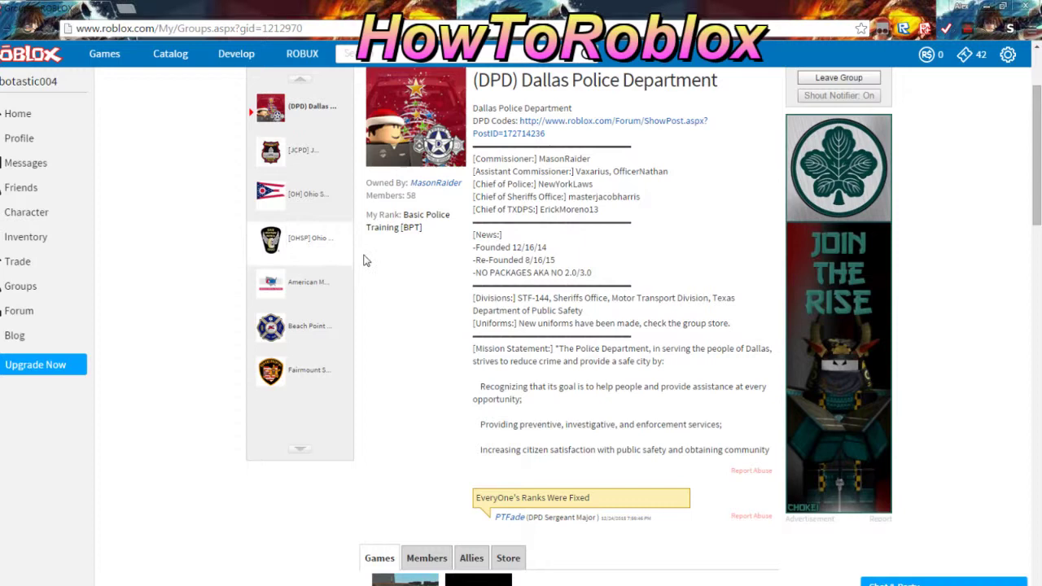
Select the DPD group's ID 1212970 after gid= in the browser address bar
{"action": "scroll", "coordinate": [407, 187], "scroll_direction": "up", "scroll_amount": 3}
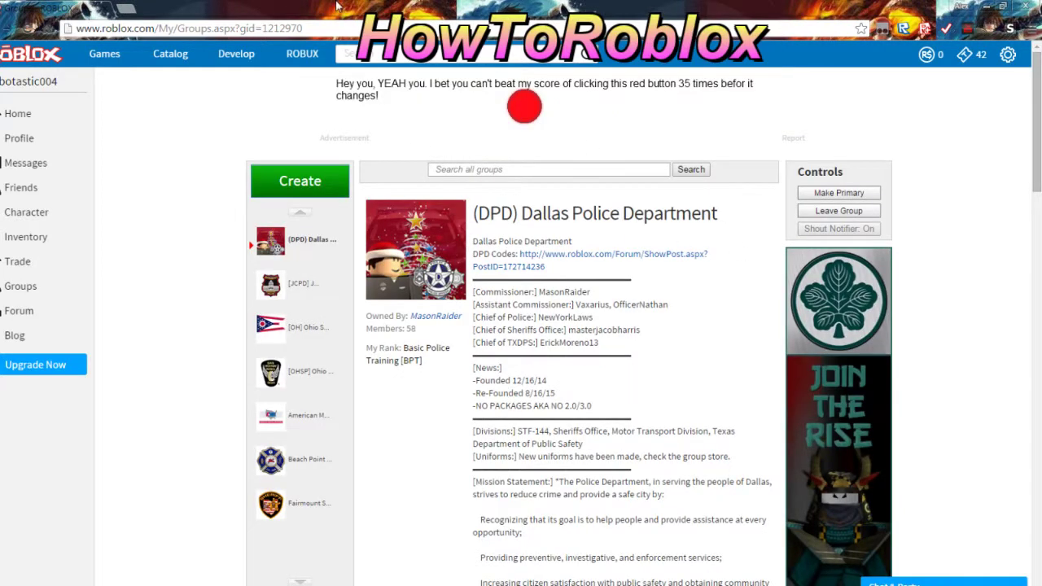
{"action": "left_click_drag", "start_coordinate": [313, 30], "coordinate": [262, 32]}
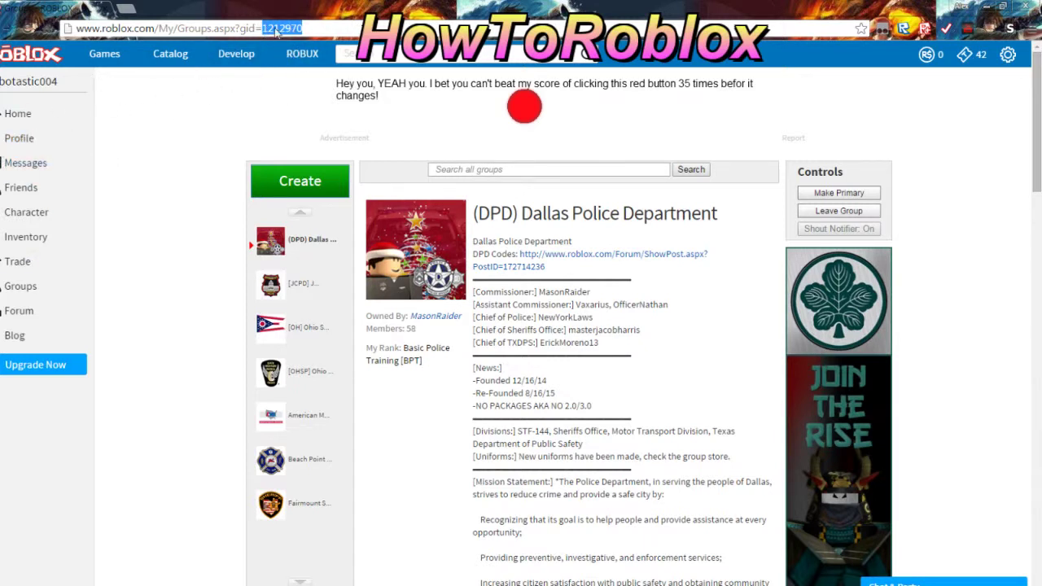
{"action": "left_click", "coordinate": [158, 130]}
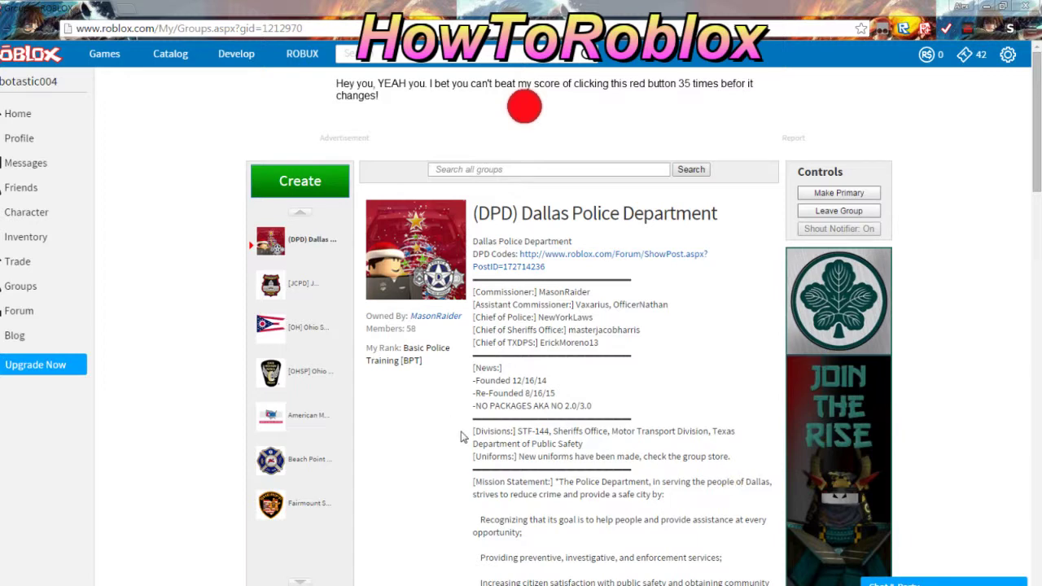
{"action": "key", "text": "alt+Tab"}
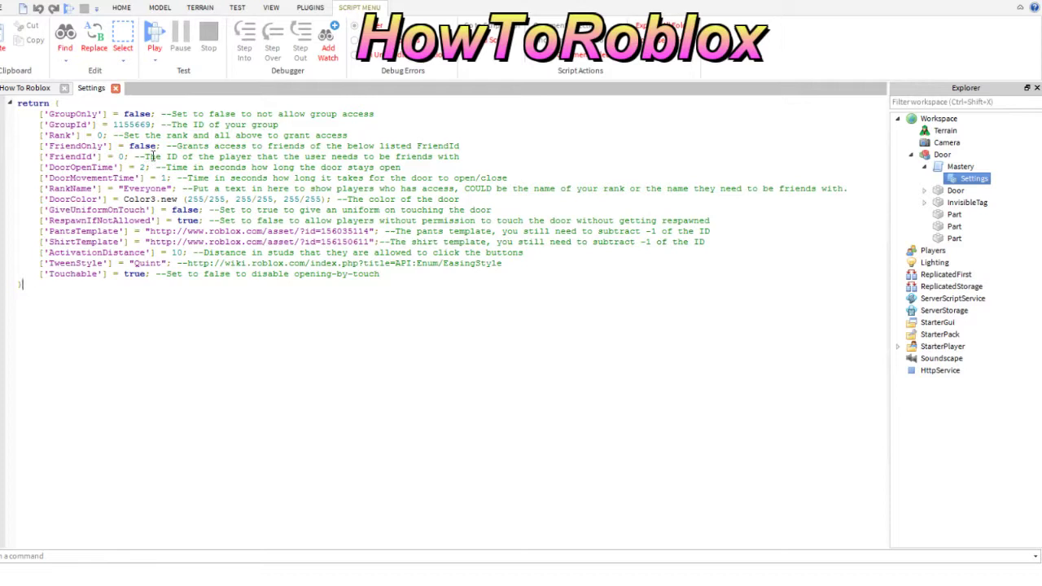
{"action": "left_click_drag", "start_coordinate": [152, 125], "coordinate": [114, 125]}
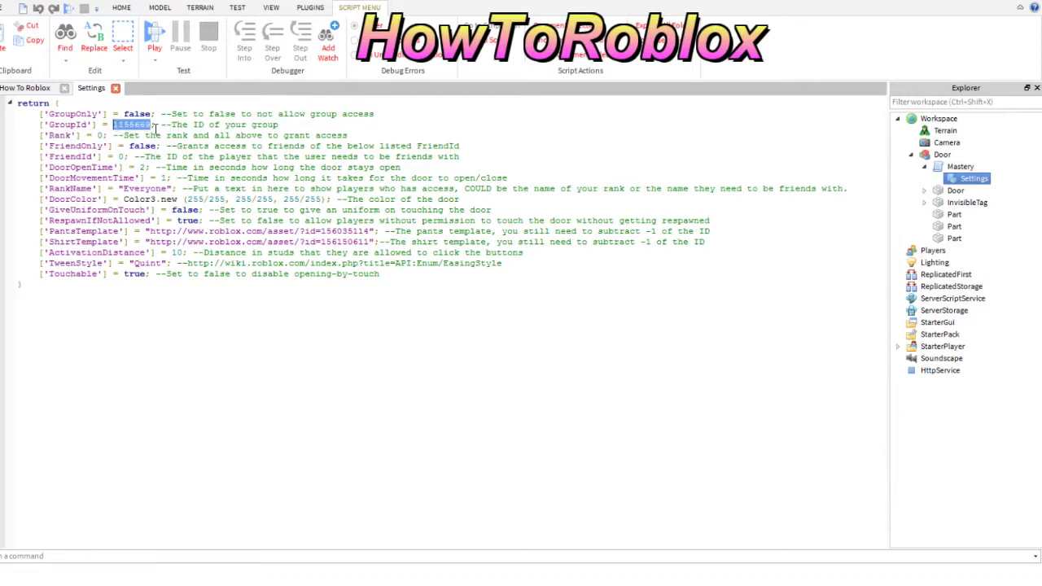
{"action": "key", "text": "ctrl+v"}
{"action": "left_click", "coordinate": [413, 283]}
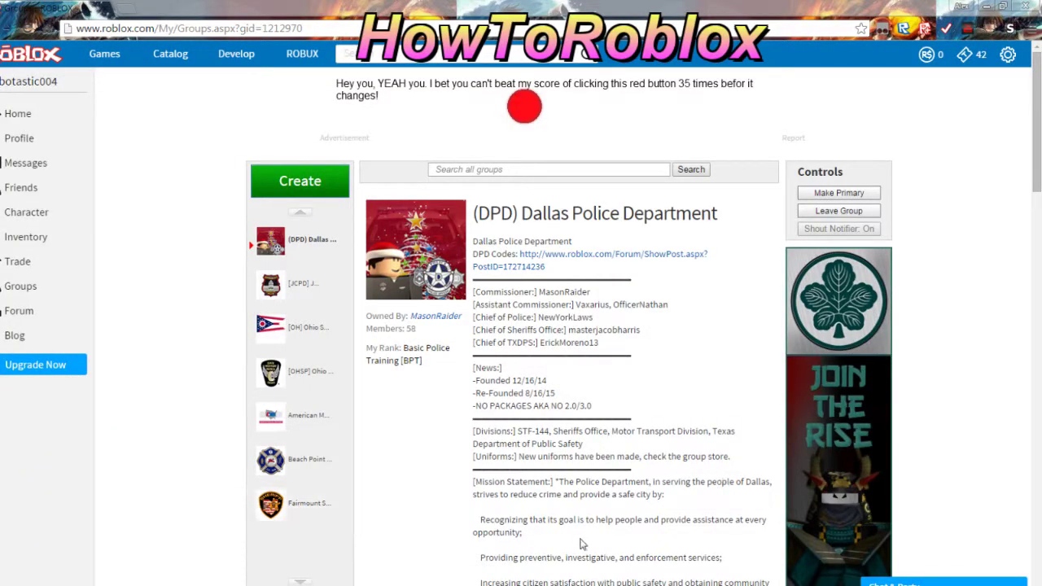
View the group's members filtered to the Basic Police Training [BPT] rank
{"action": "scroll", "coordinate": [578, 488], "scroll_direction": "down", "scroll_amount": 2}
{"action": "left_click", "coordinate": [428, 491]}
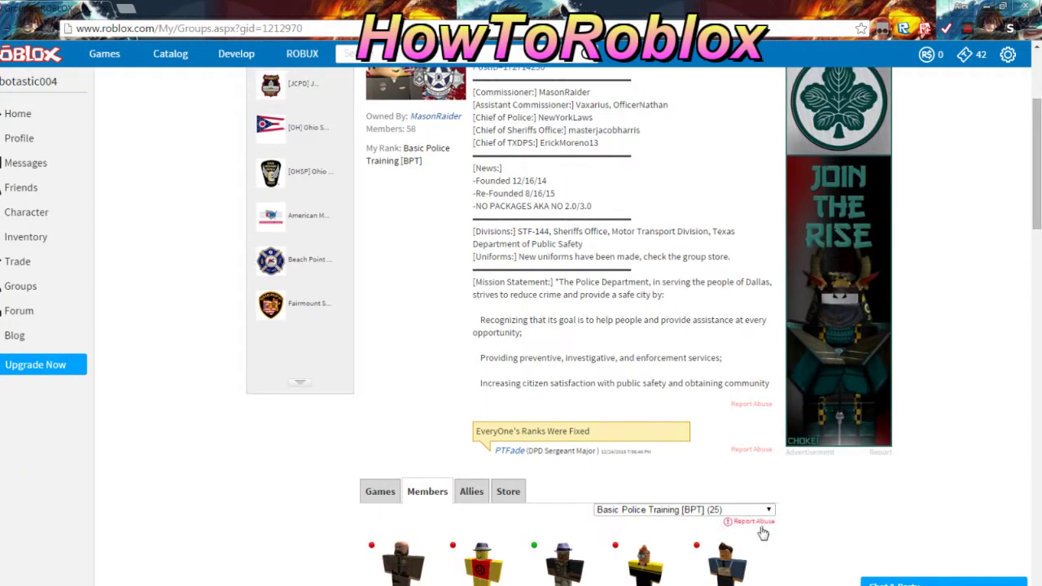
{"action": "left_click", "coordinate": [732, 511]}
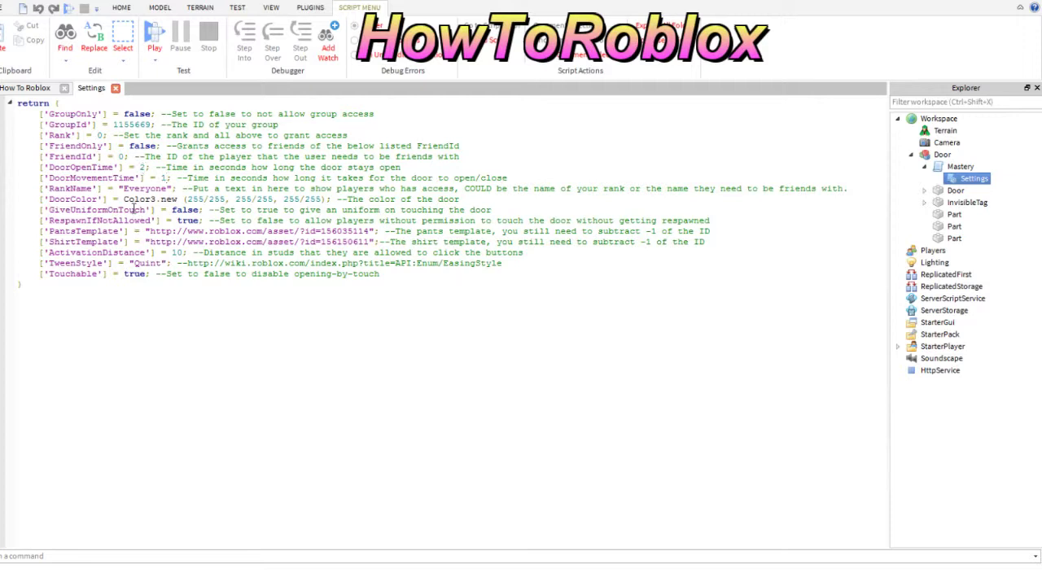
Change the RankName value from "Everyone" to "test" and close the Settings script
{"action": "left_click_drag", "start_coordinate": [166, 189], "coordinate": [127, 194]}
{"action": "triple_click", "coordinate": [173, 189]}
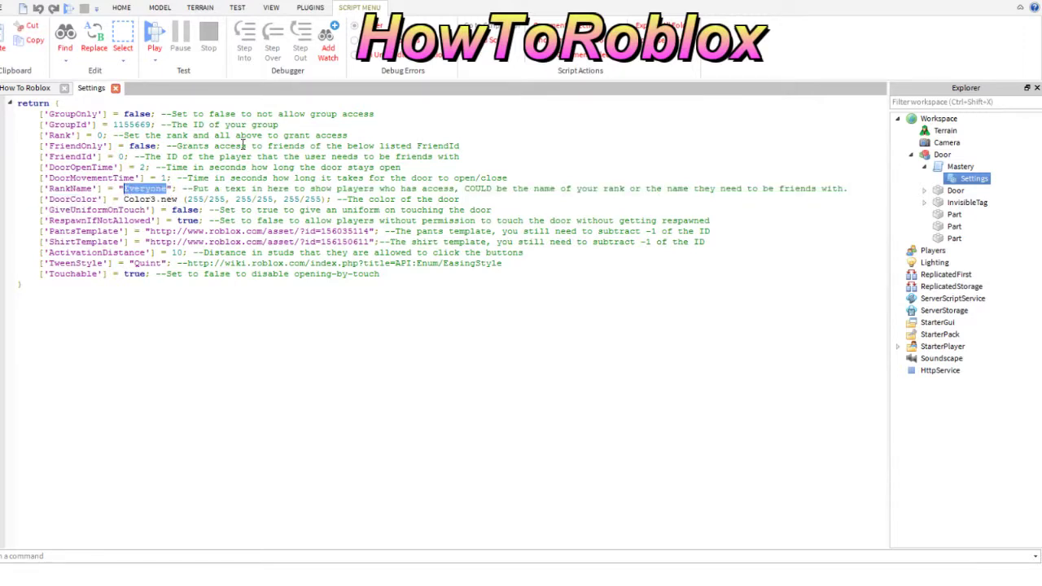
{"action": "key", "text": "BackSpace"}
{"action": "type", "text": "test"}
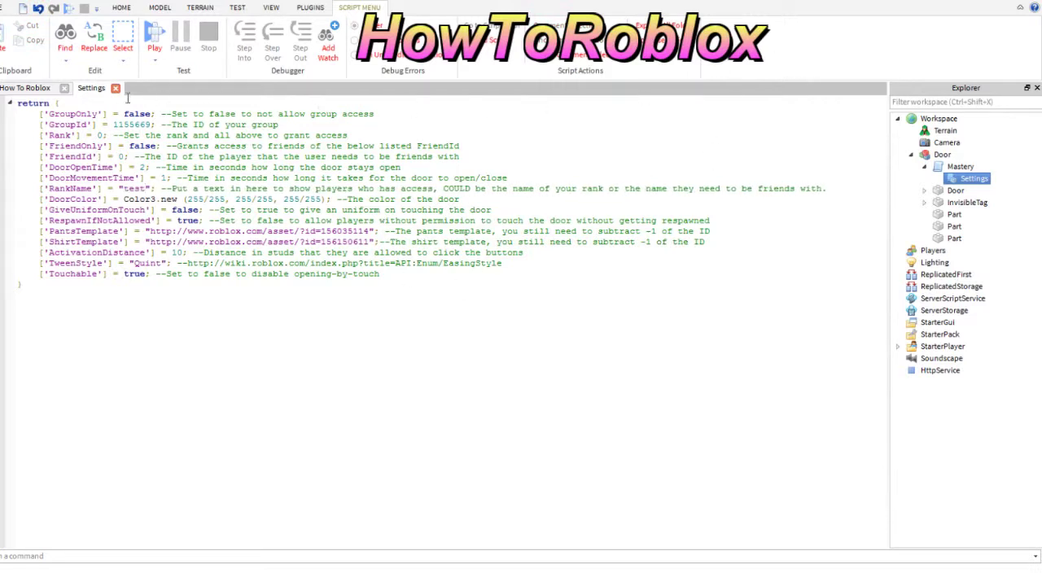
{"action": "left_click", "coordinate": [115, 88]}
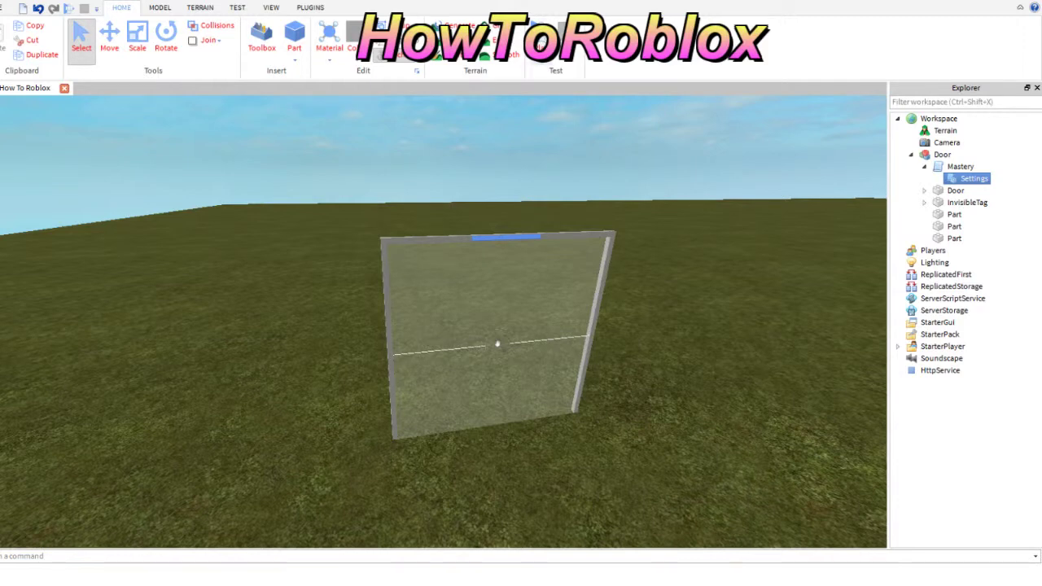
Start an F5 play test and bring the character up to the glass door
{"action": "key", "text": "F5"}
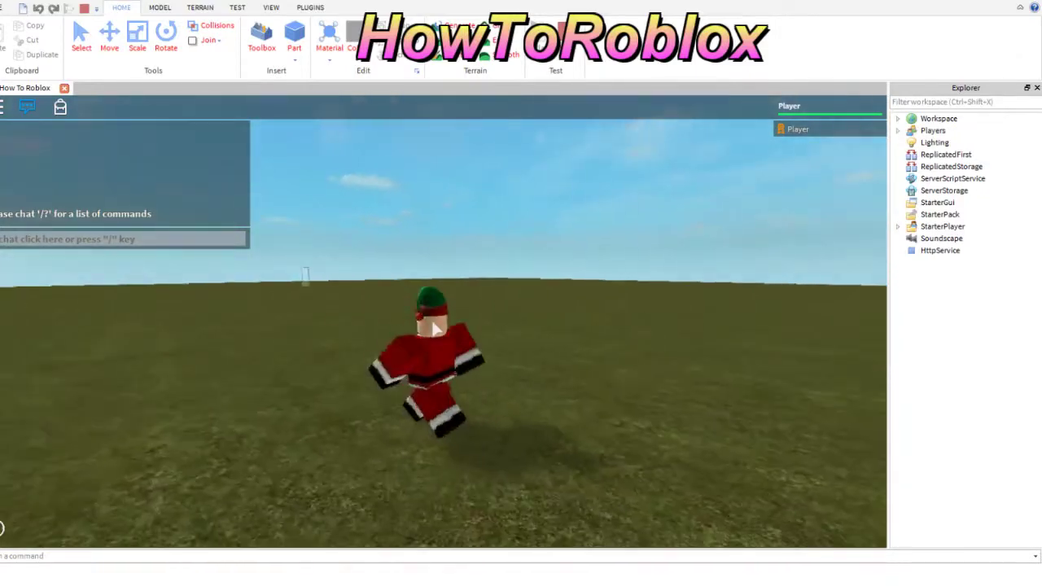
{"action": "scroll", "coordinate": [432, 329], "scroll_direction": "up", "scroll_amount": 5}
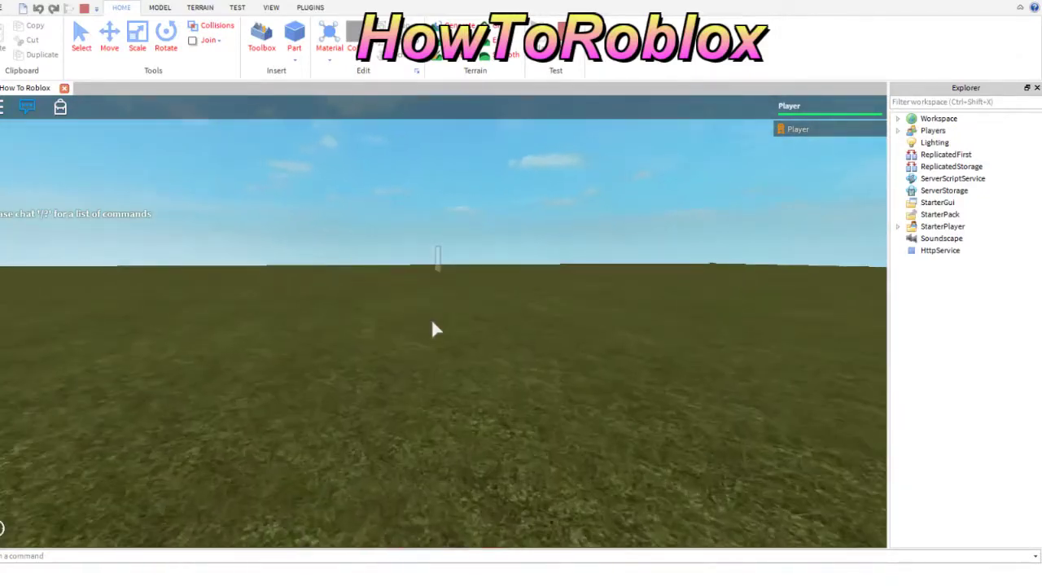
{"action": "scroll", "coordinate": [432, 328], "scroll_direction": "down", "scroll_amount": 5}
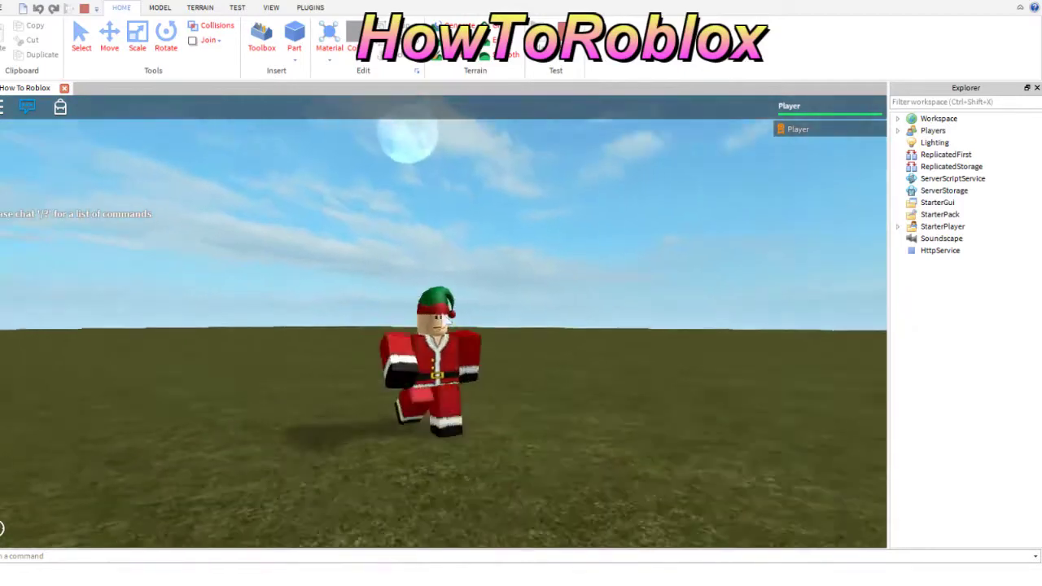
{"action": "scroll", "coordinate": [707, 461], "scroll_direction": "up", "scroll_amount": 3}
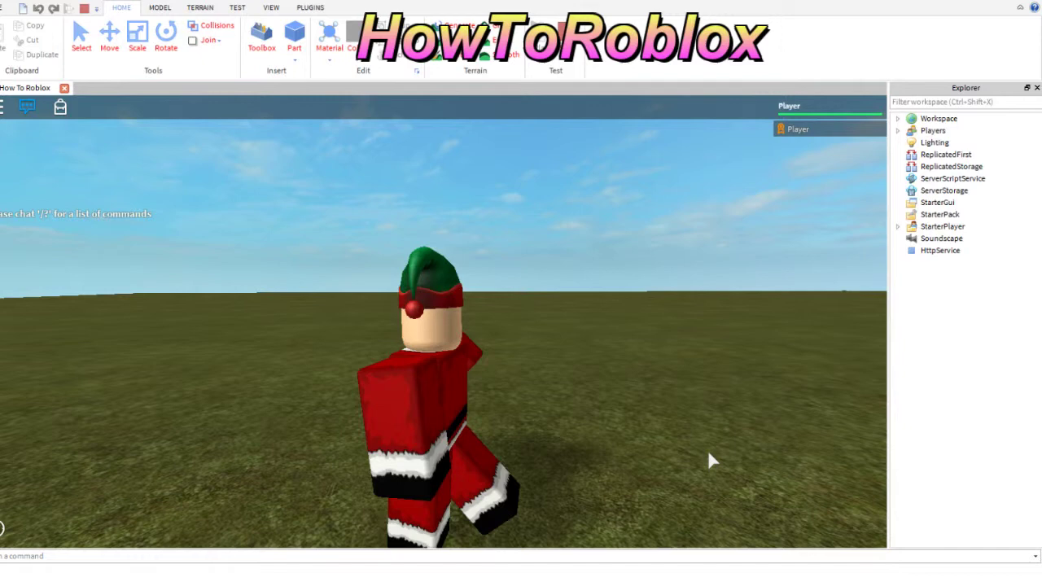
{"action": "scroll", "coordinate": [708, 461], "scroll_direction": "up", "scroll_amount": 3}
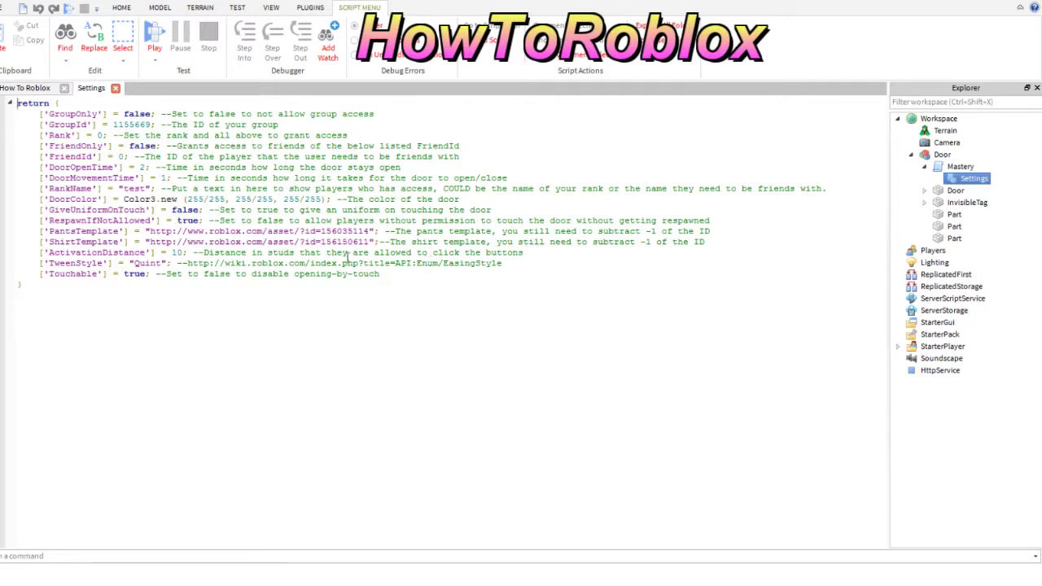
End the play test and reopen Settings, confirming RankName is "test"
{"action": "left_click", "coordinate": [370, 242]}
{"action": "left_click", "coordinate": [470, 284]}
Close the Settings script and select the glass door in the 3D view
{"action": "left_click", "coordinate": [116, 88]}
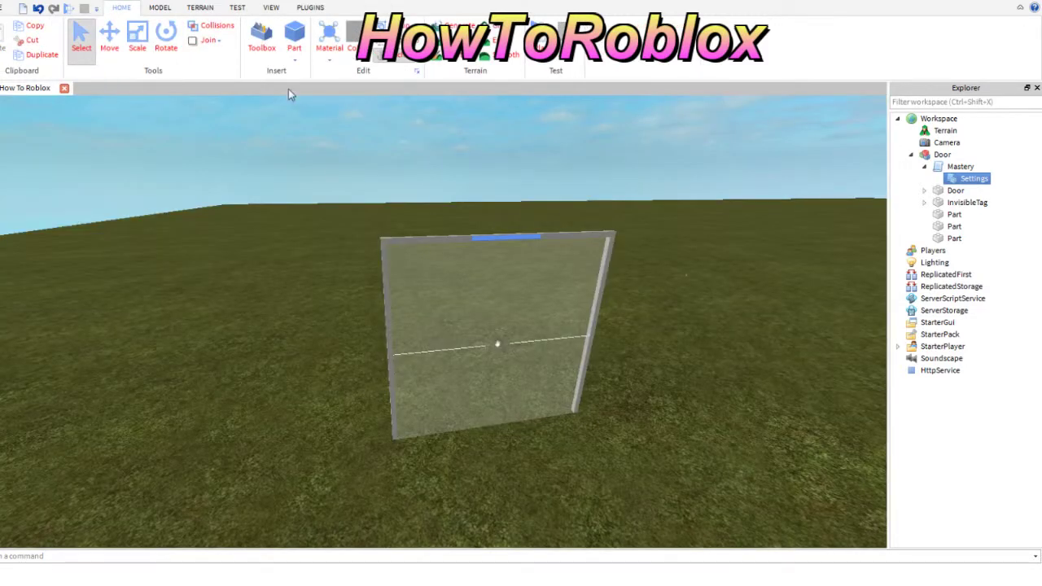
{"action": "left_click", "coordinate": [687, 277]}
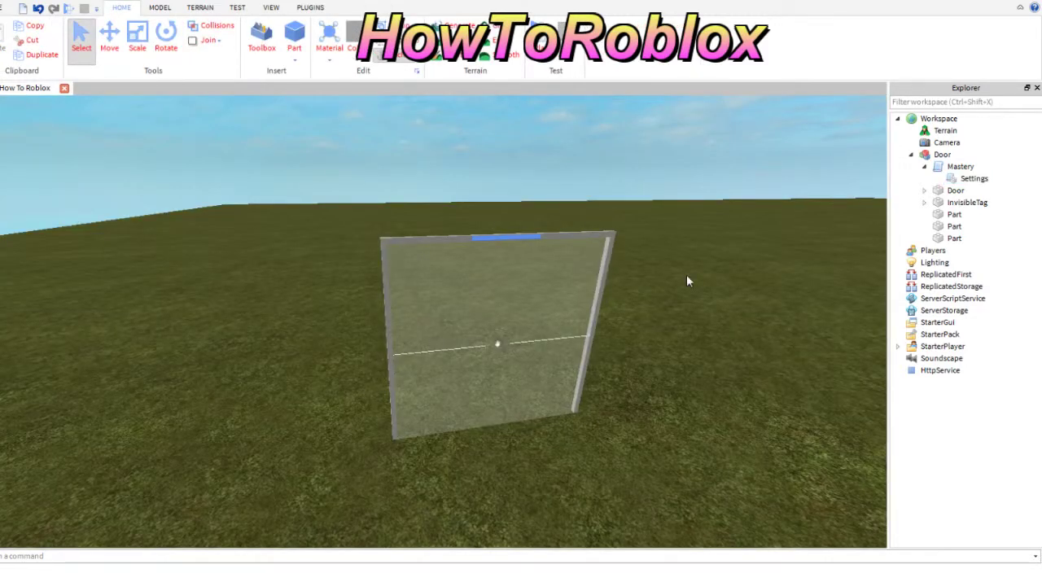
{"action": "left_click", "coordinate": [489, 382]}
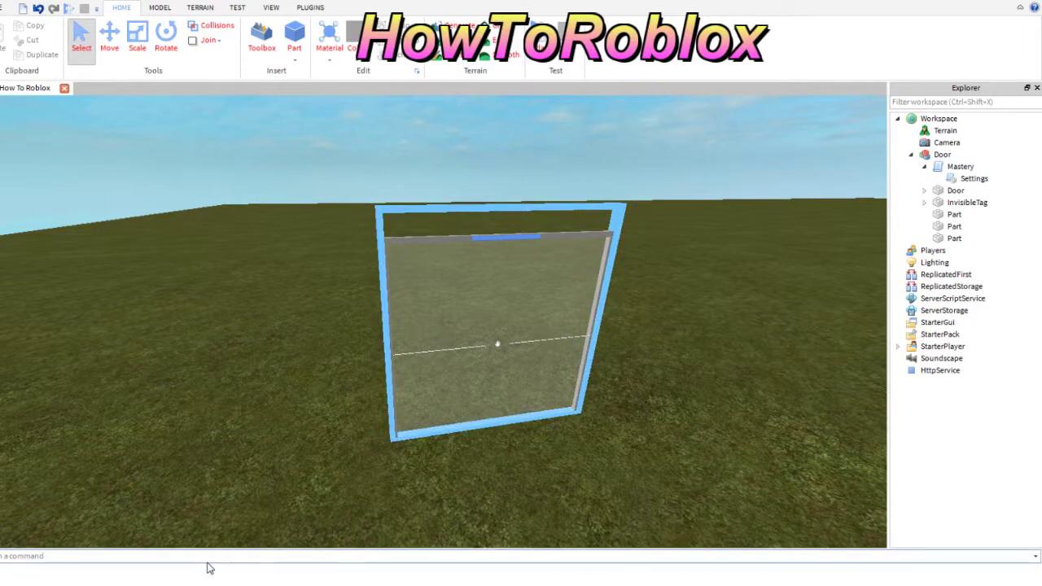